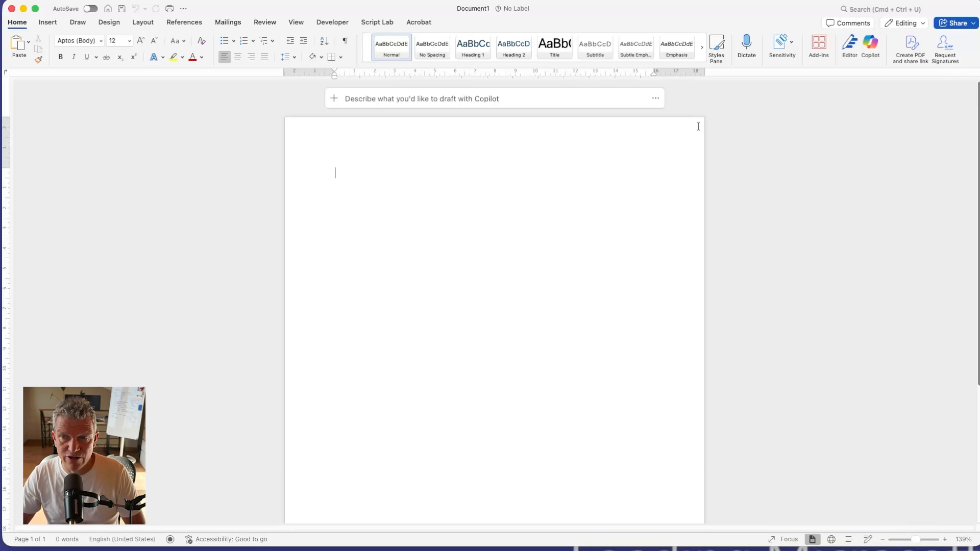
# - Have Copilot draft a project proposal for a new office hybrid strategy based on the pasted project notes for 2026
pyautogui.click(509, 100)
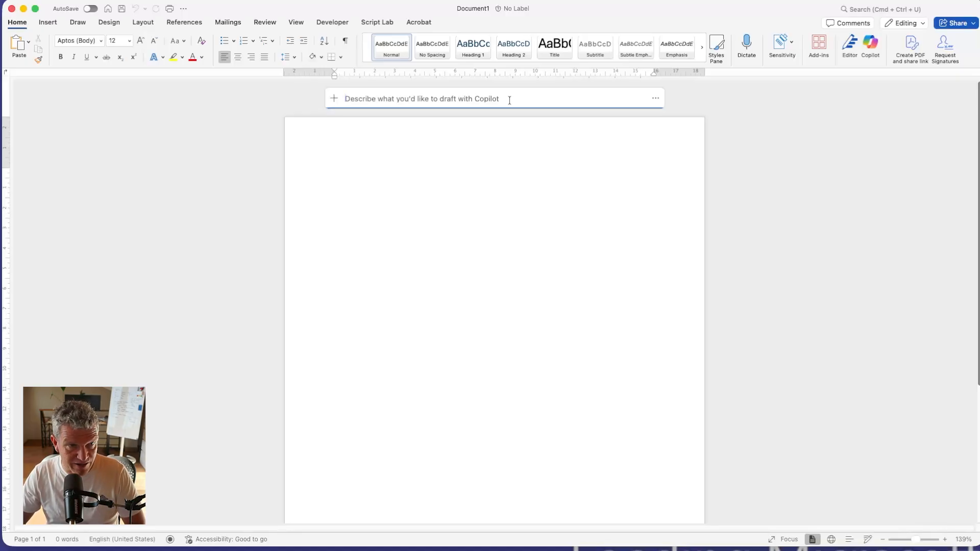
pyautogui.press('super+v')
pyautogui.scroll(5, 513, 104)
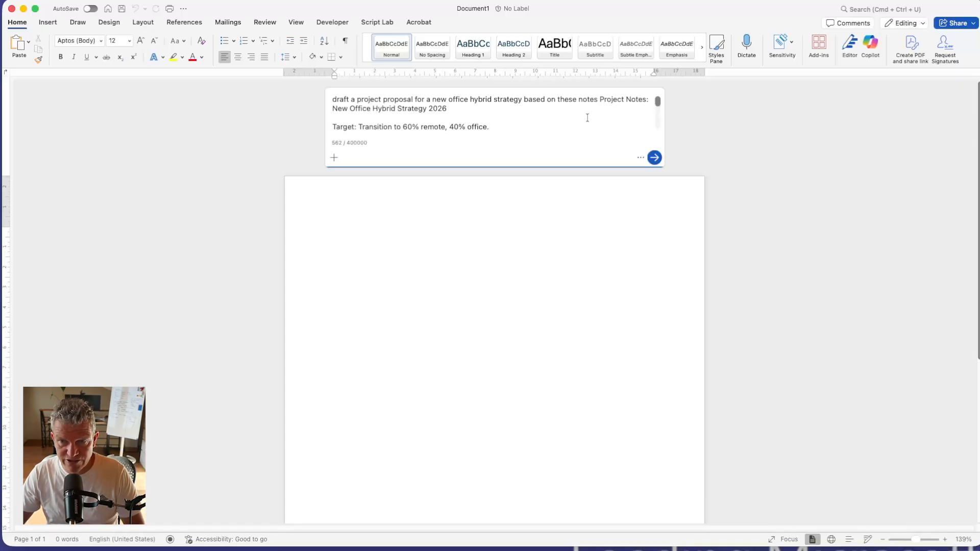
pyautogui.click(654, 157)
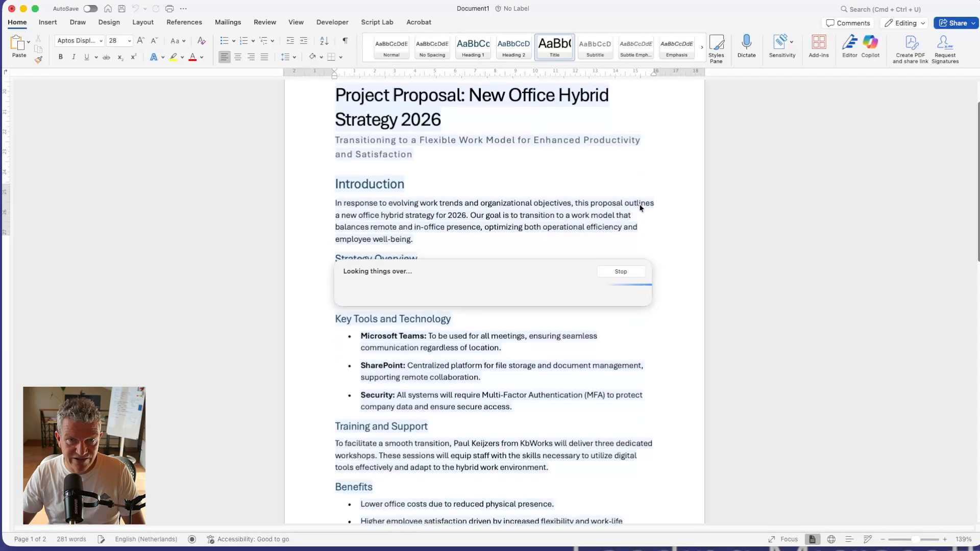
# - Review the generated proposal through to its Conclusion and keep the draft in the document
pyautogui.scroll(-2, 581, 254)
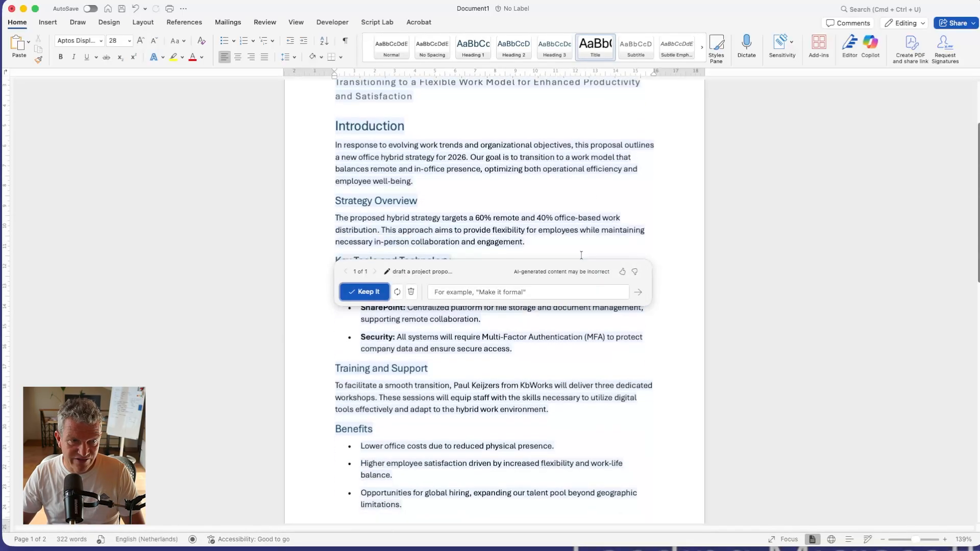
pyautogui.scroll(-8, 396, 253)
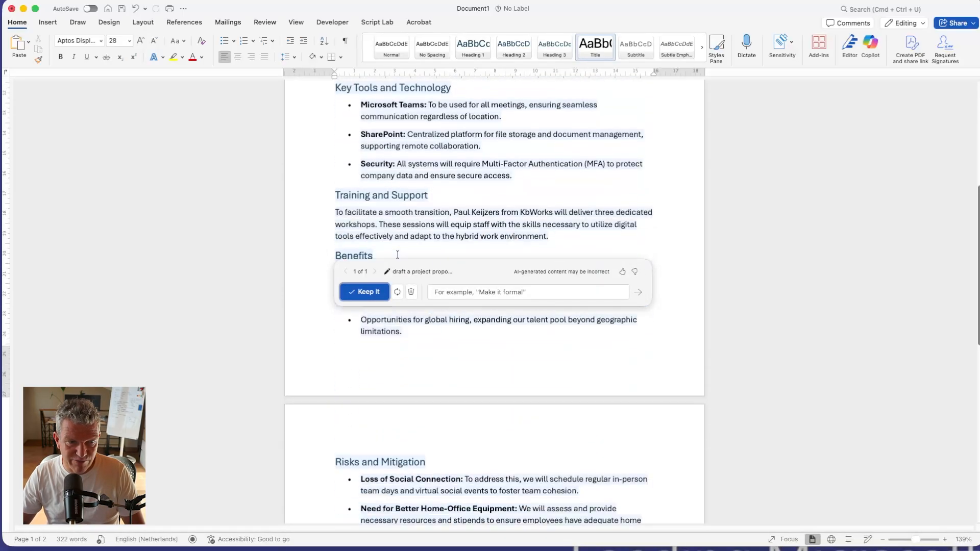
pyautogui.scroll(-6, 397, 256)
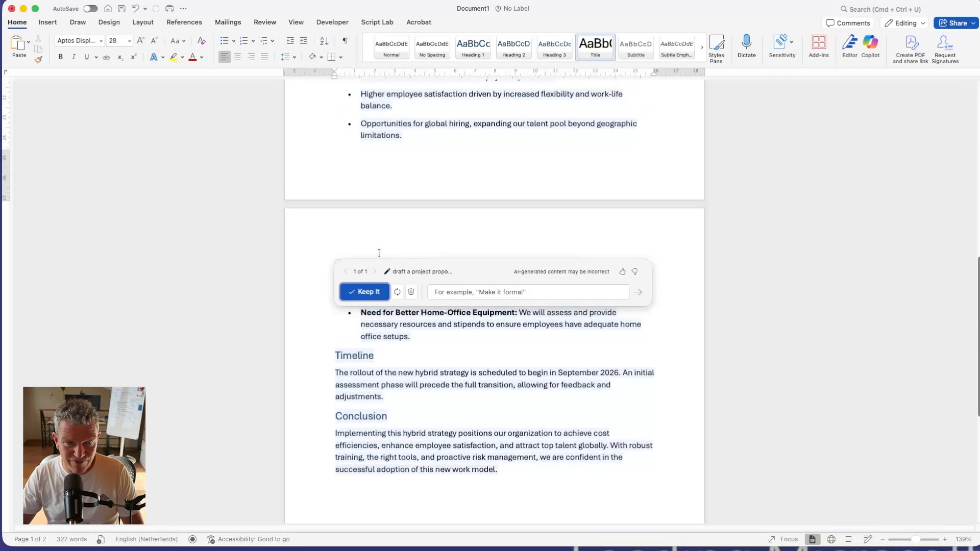
pyautogui.scroll(-1, 379, 254)
pyautogui.click(369, 292)
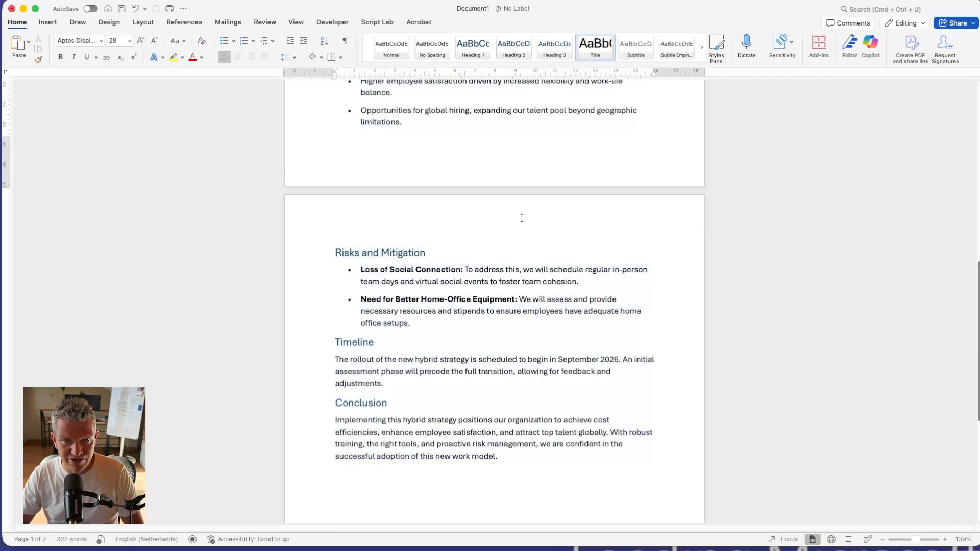
pyautogui.scroll(20, 617, 204)
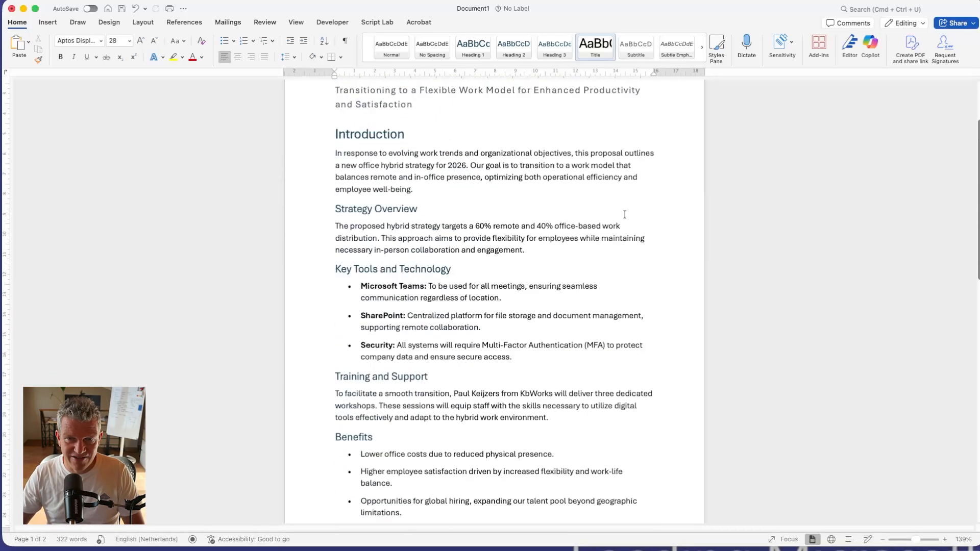
# - Examine the alternative project proposal in the Copilot chat, from the executive summary to the success metrics, and close the chat
pyautogui.click(870, 45)
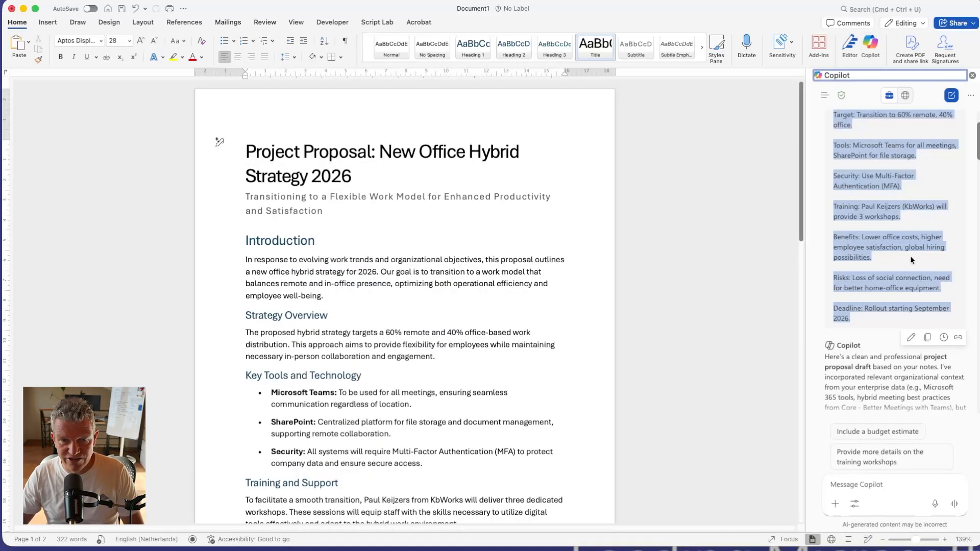
pyautogui.scroll(-15, 892, 253)
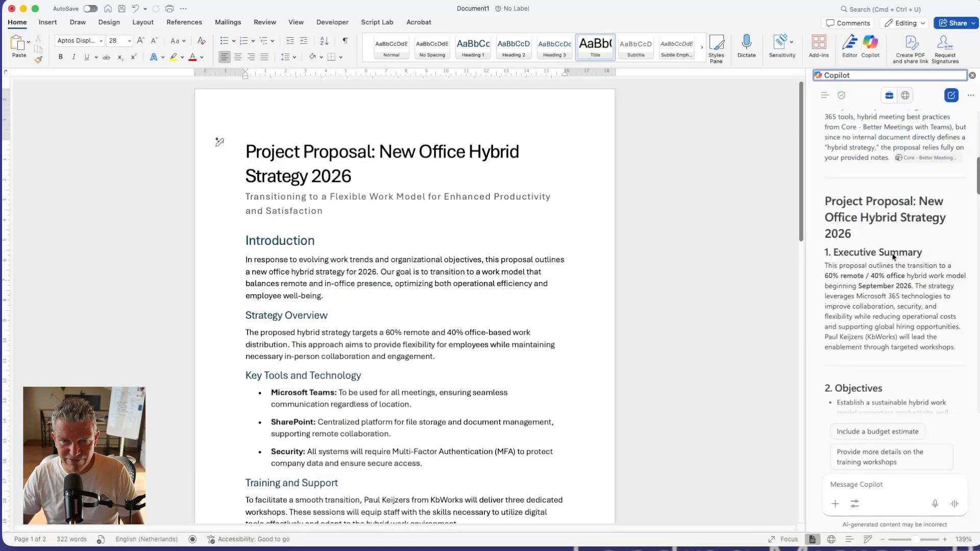
pyautogui.scroll(-15, 892, 253)
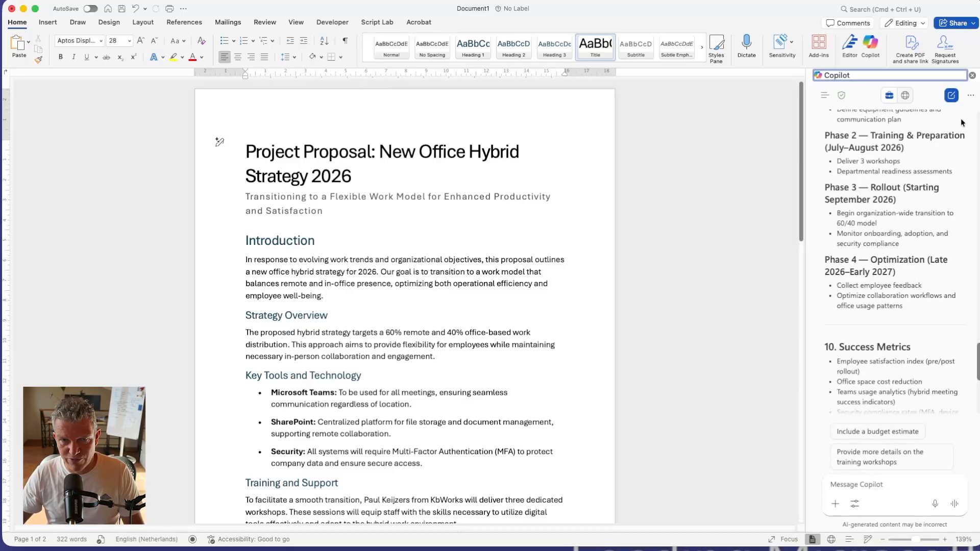
pyautogui.click(973, 76)
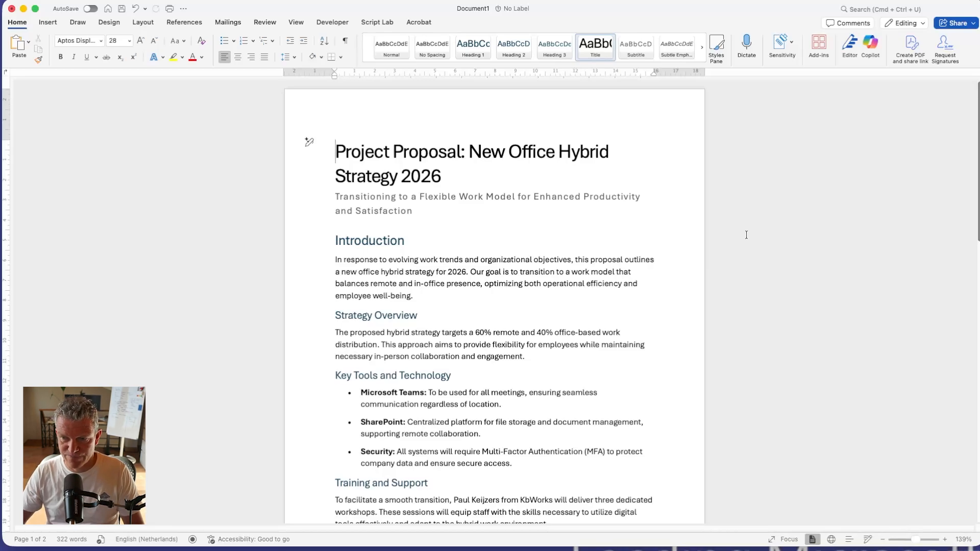
# - Have Copilot rewrite the entire proposal with the prompt "Rewrite this section to be more inspirational for our employees."
pyautogui.press('super+a')
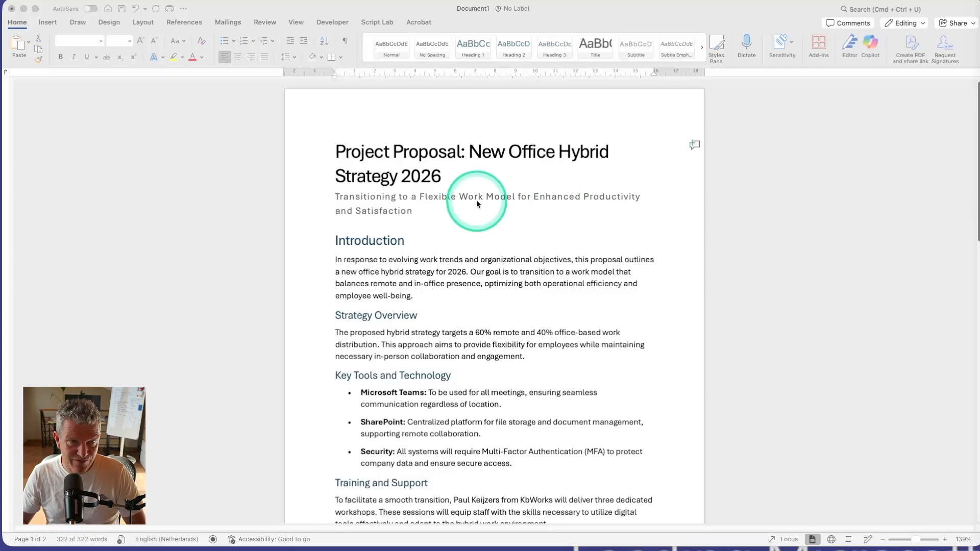
pyautogui.click(399, 179)
pyautogui.press('super+a')
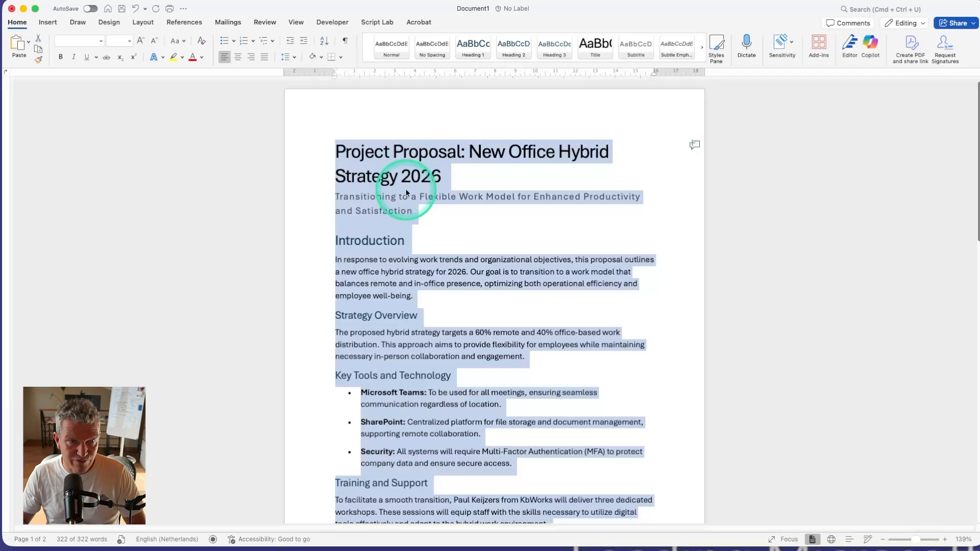
pyautogui.rightClick(406, 192)
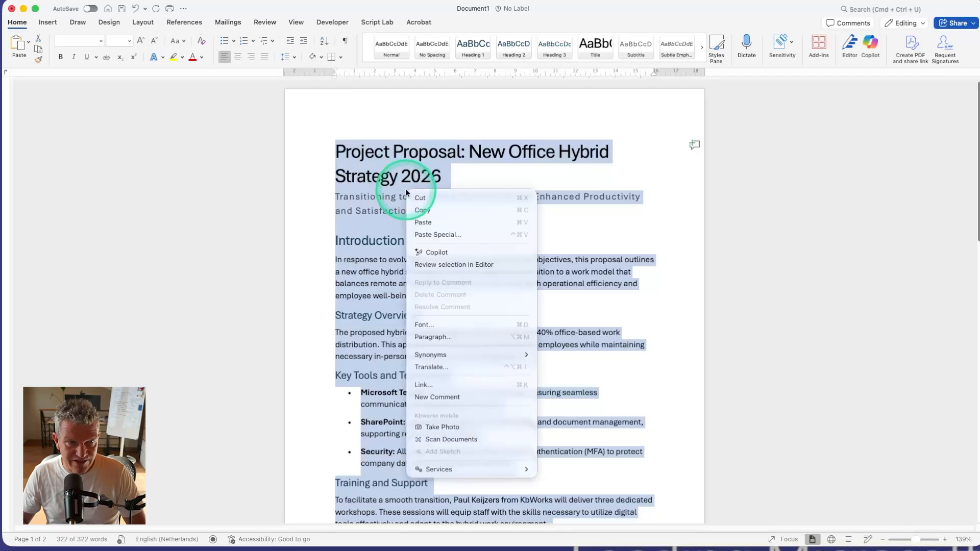
pyautogui.click(446, 253)
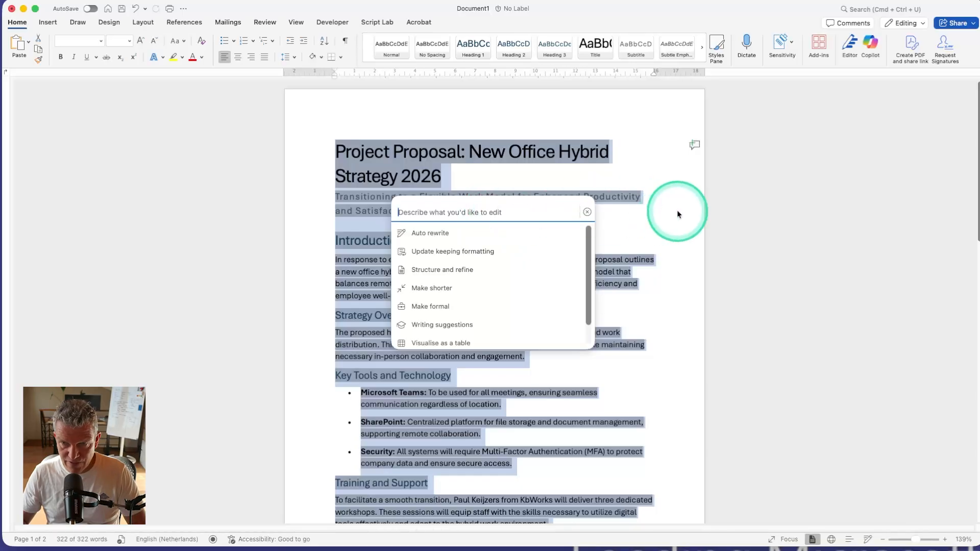
pyautogui.press('super+v')
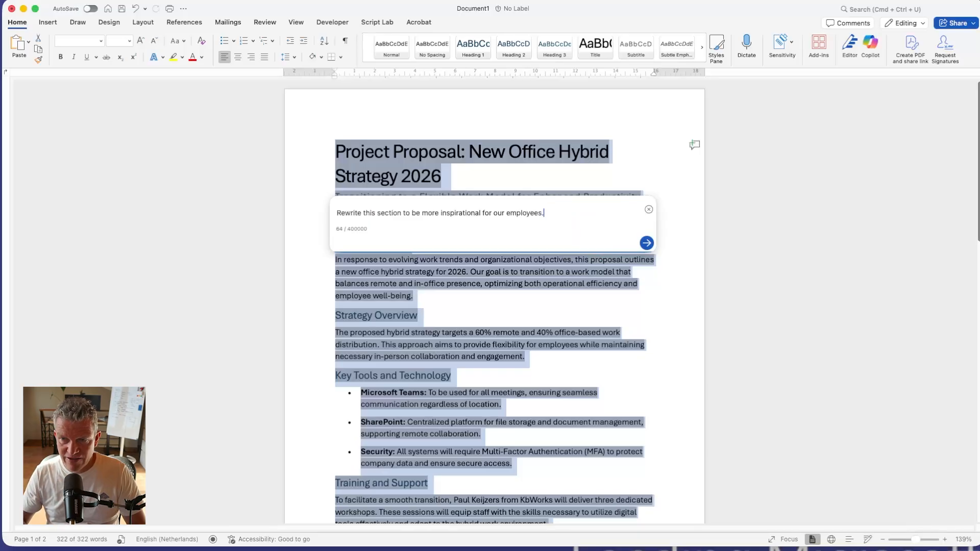
pyautogui.click(590, 233)
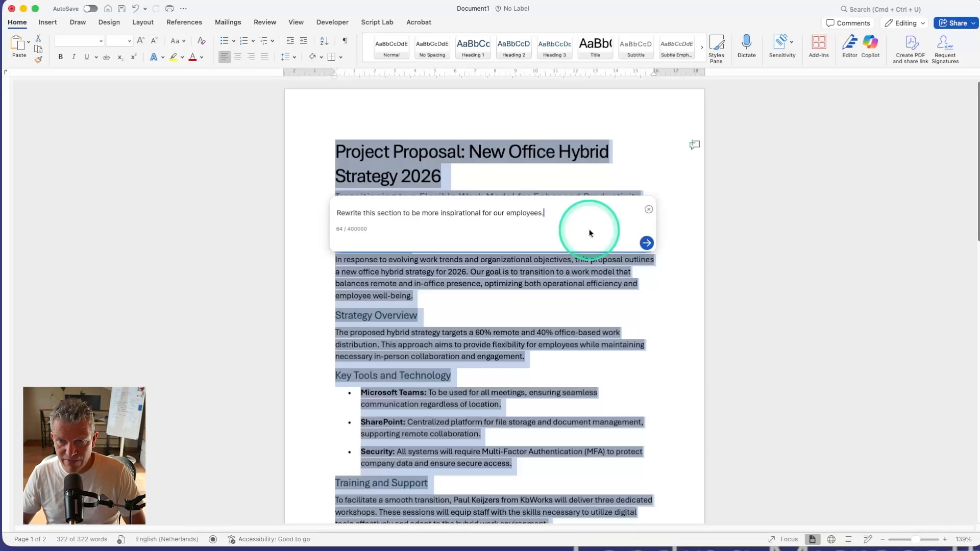
pyautogui.click(647, 243)
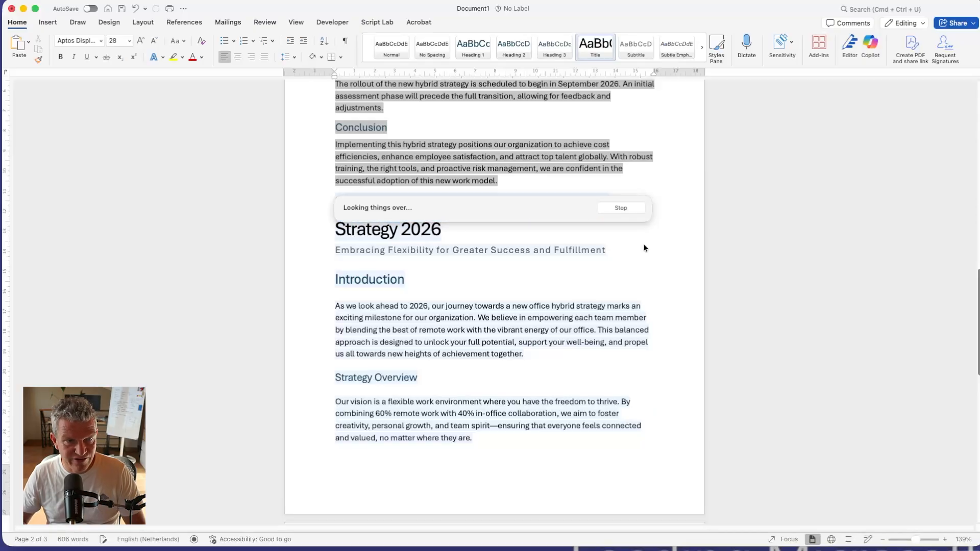
# - Compare the inspirational rewrite with the original proposal, replace the original with it, and review the new text
pyautogui.click(594, 239)
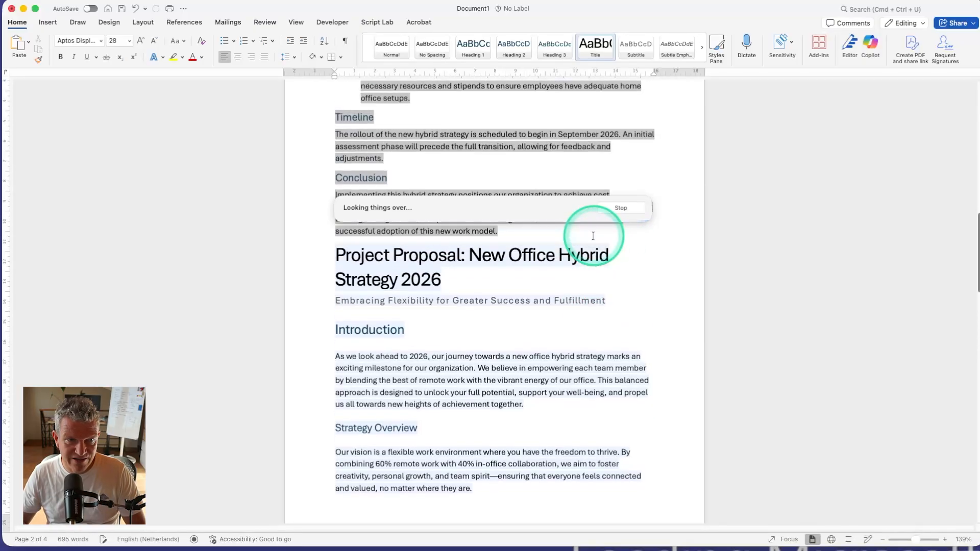
pyautogui.click(576, 287)
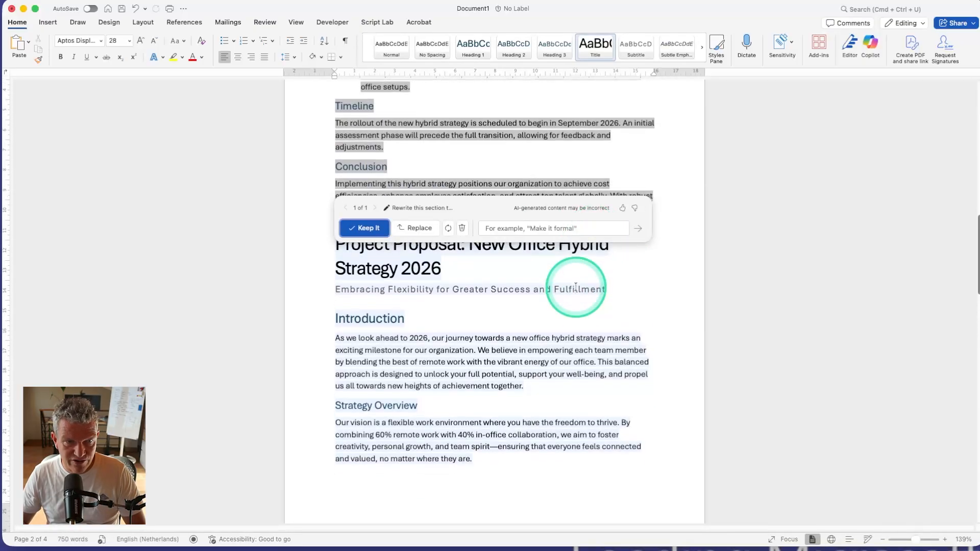
pyautogui.scroll(15, 575, 286)
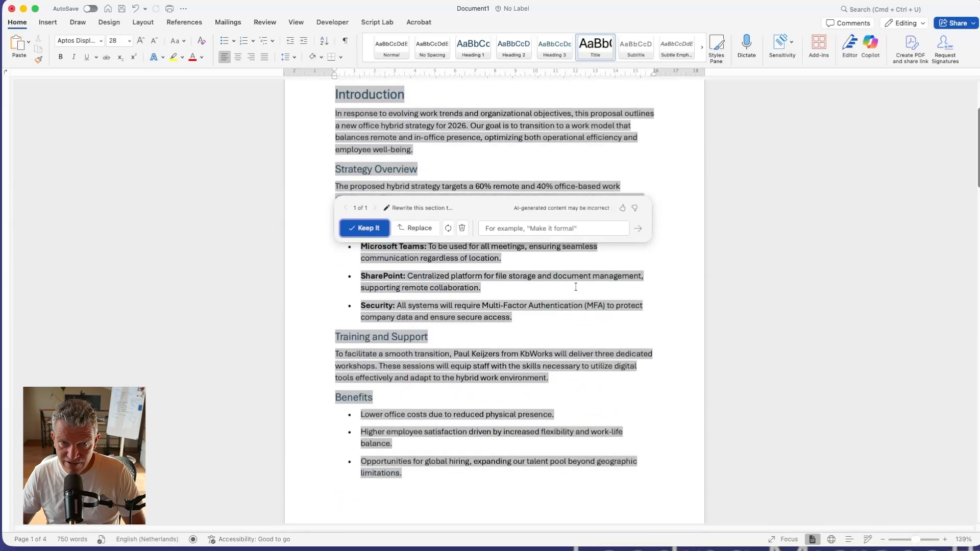
pyautogui.scroll(-3, 576, 287)
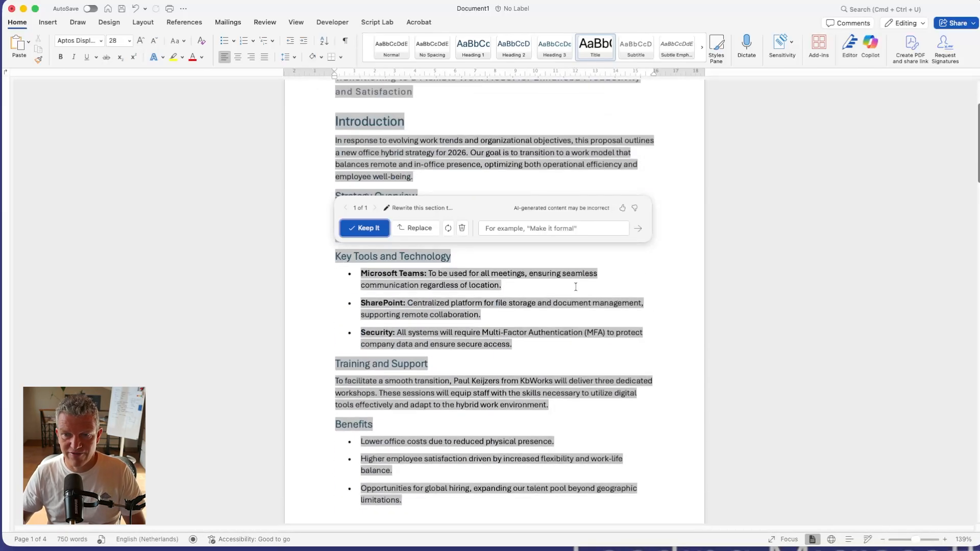
pyautogui.click(425, 229)
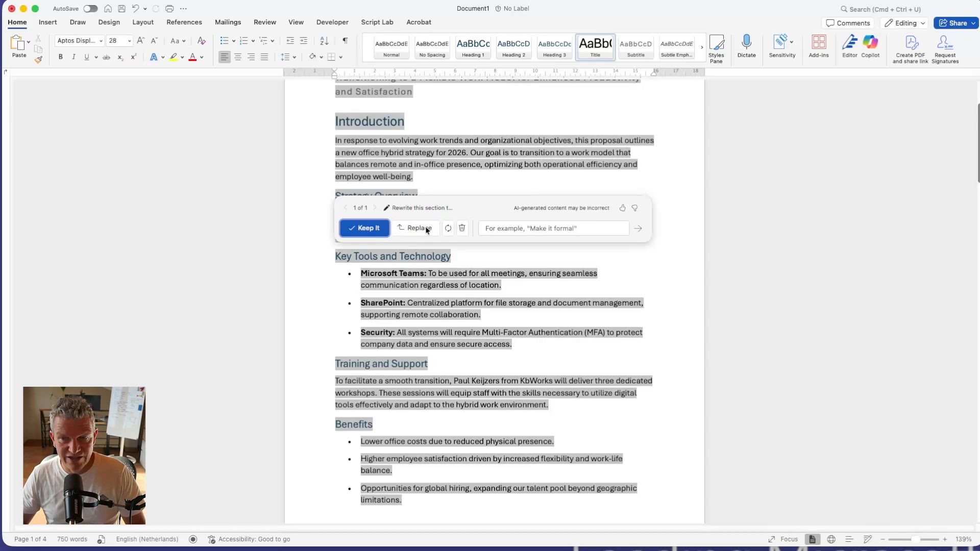
pyautogui.click(426, 229)
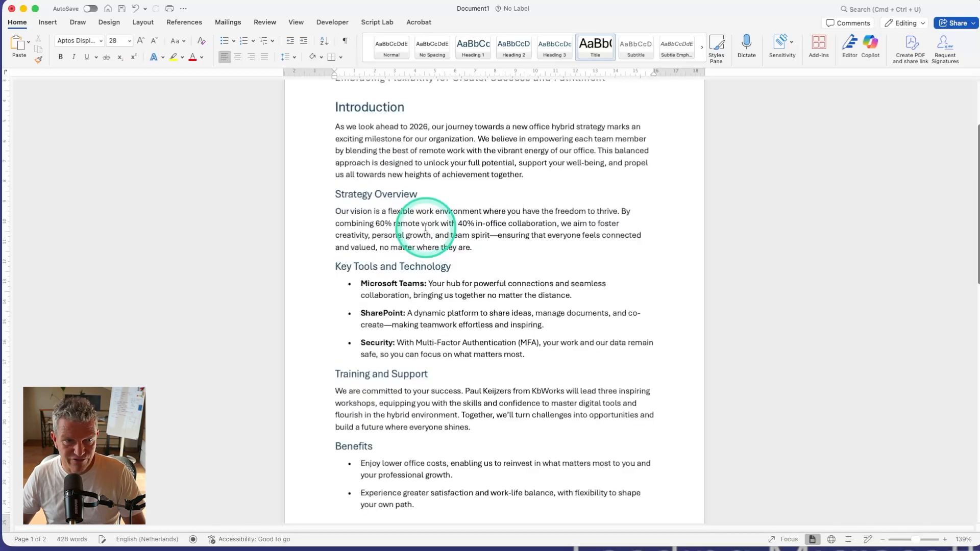
pyautogui.scroll(-10, 522, 296)
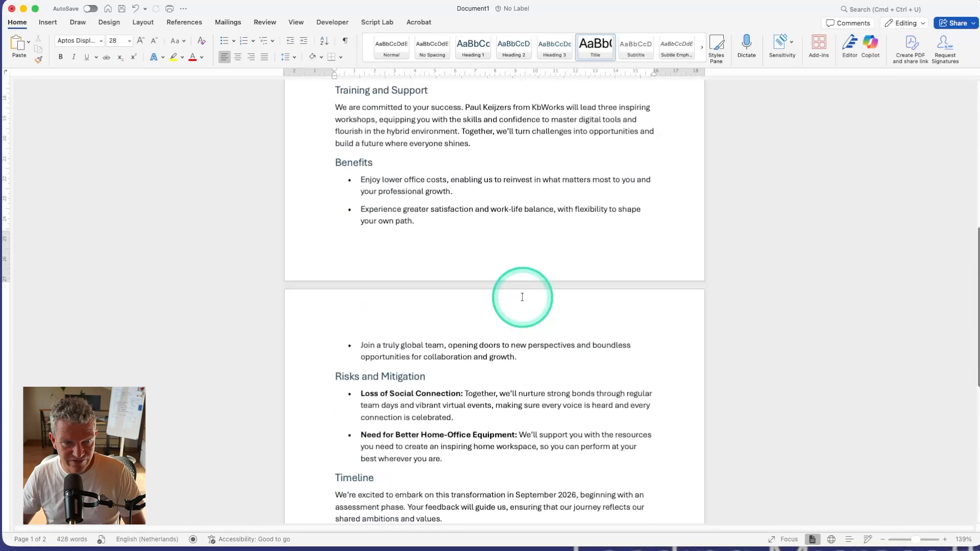
pyautogui.scroll(20, 522, 296)
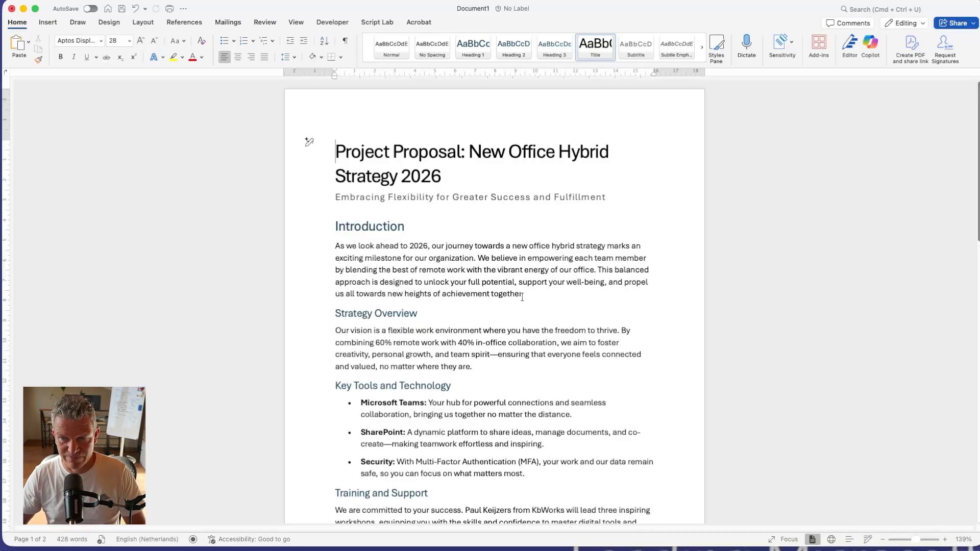
# - Below the Conclusion, have Copilot "Create a table summarizing the rollout timeline from July to September 2026." and uncover the result for review
pyautogui.click(565, 291)
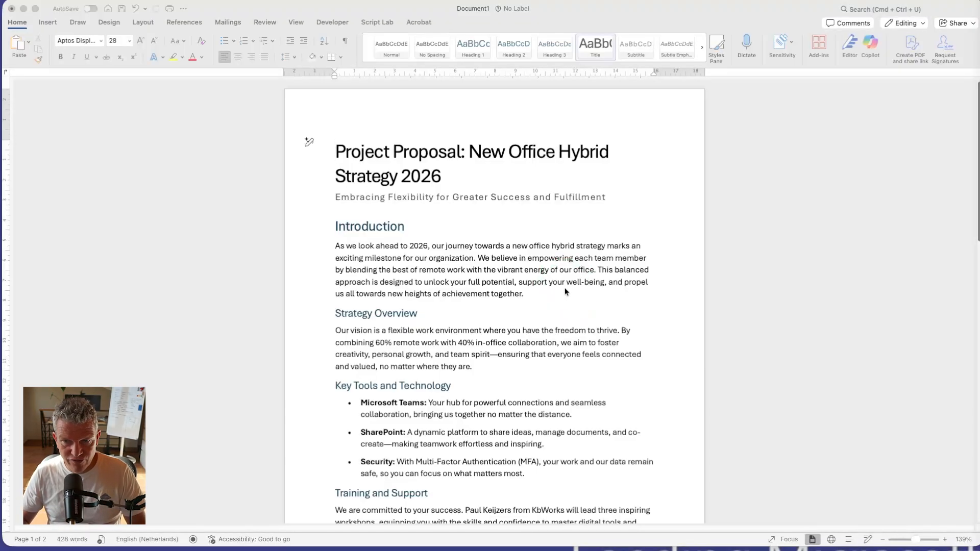
pyautogui.click(565, 296)
pyautogui.scroll(-1, 566, 300)
pyautogui.scroll(-5, 566, 301)
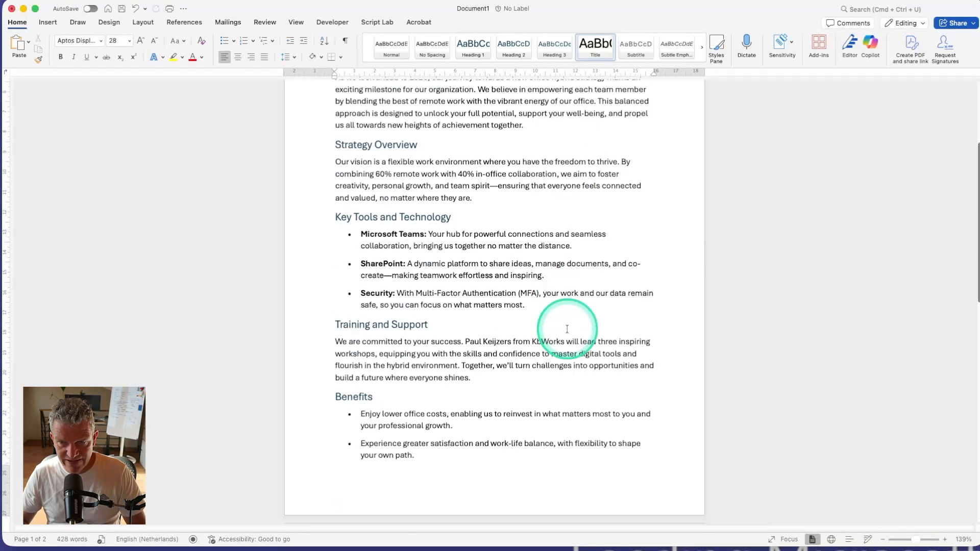
pyautogui.scroll(-3, 566, 329)
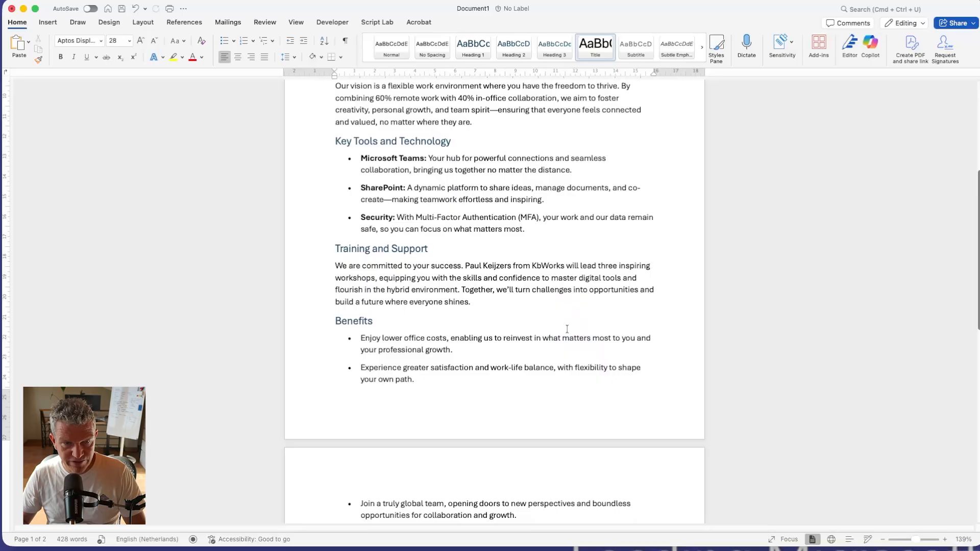
pyautogui.scroll(-5, 566, 329)
pyautogui.scroll(-10, 566, 330)
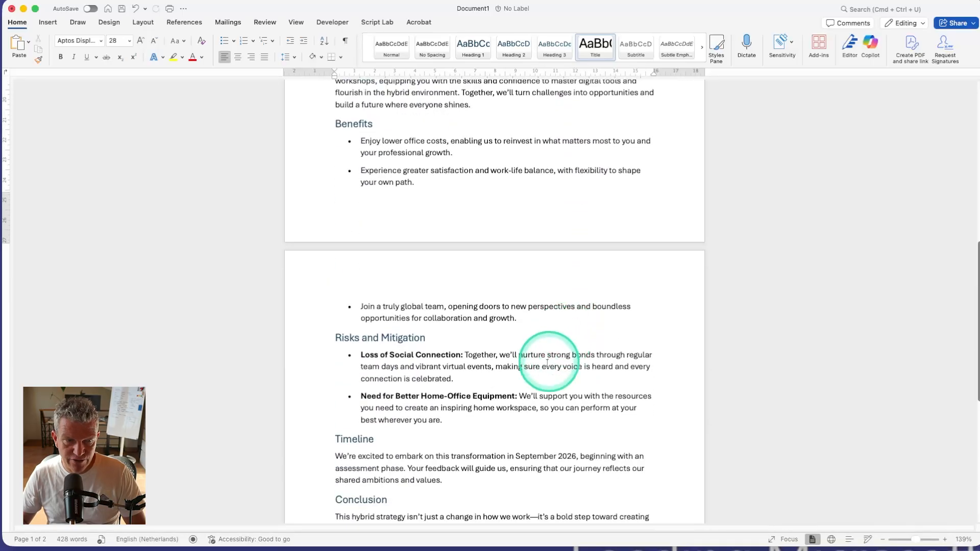
pyautogui.click(352, 368)
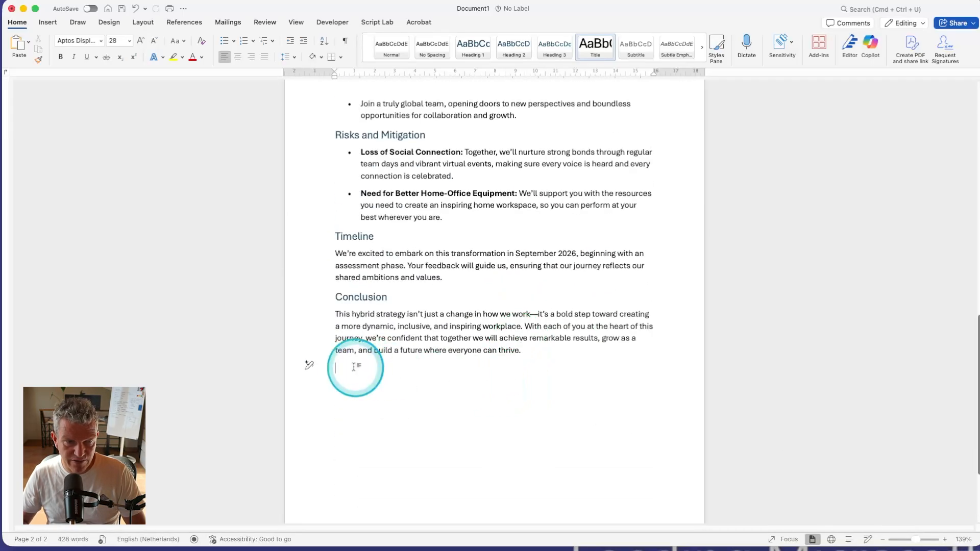
pyautogui.rightClick(353, 368)
pyautogui.click(309, 366)
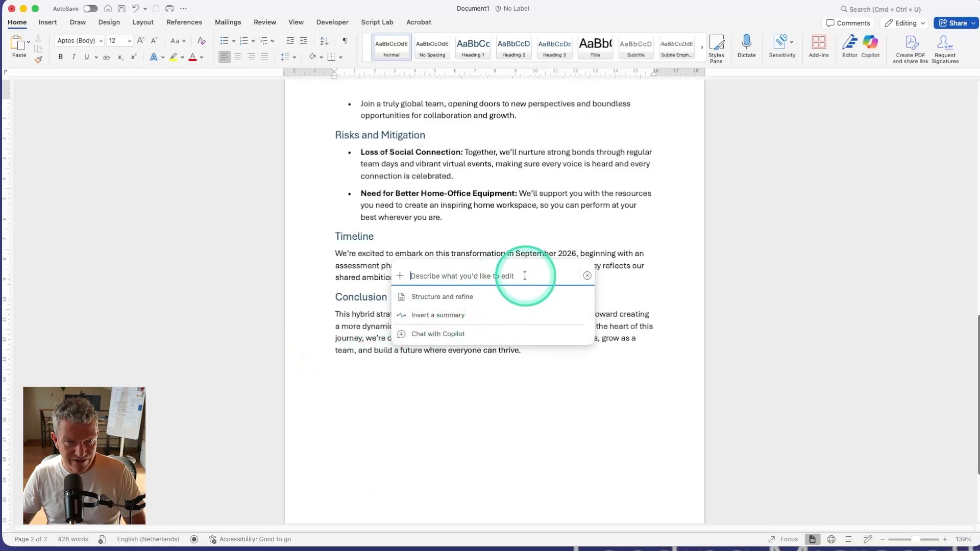
pyautogui.write('Create a table summarizing the rollout timeline from July to September 2026.')
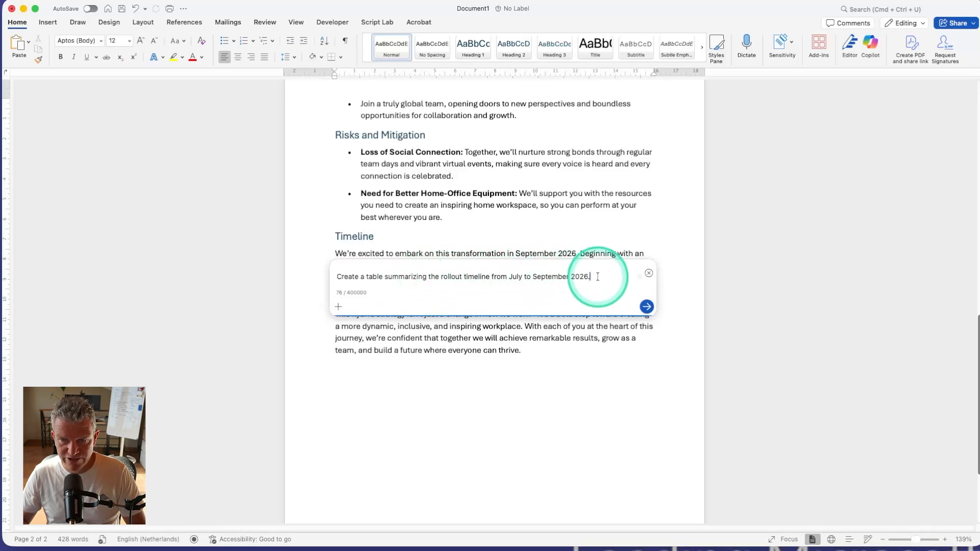
pyautogui.click(647, 306)
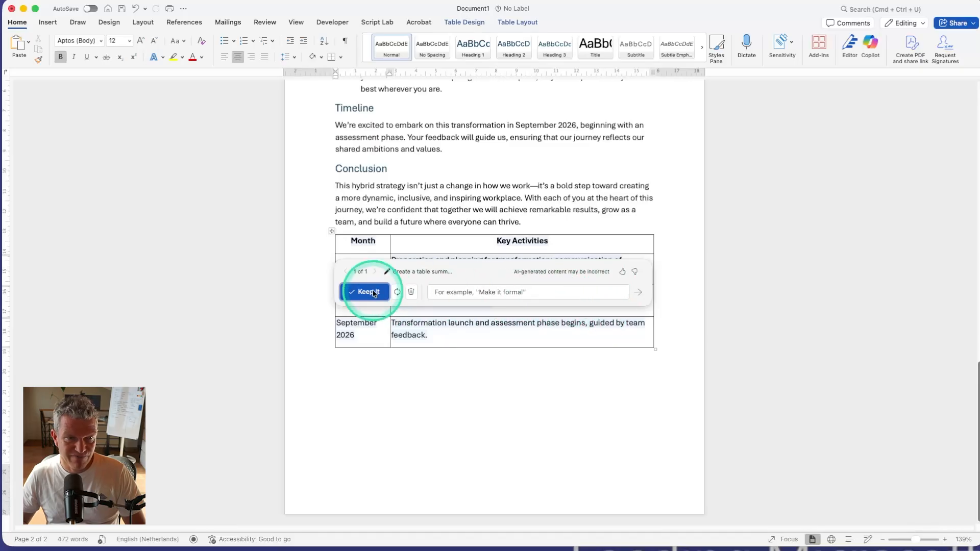
pyautogui.moveTo(476, 271); pyautogui.dragTo(468, 180)
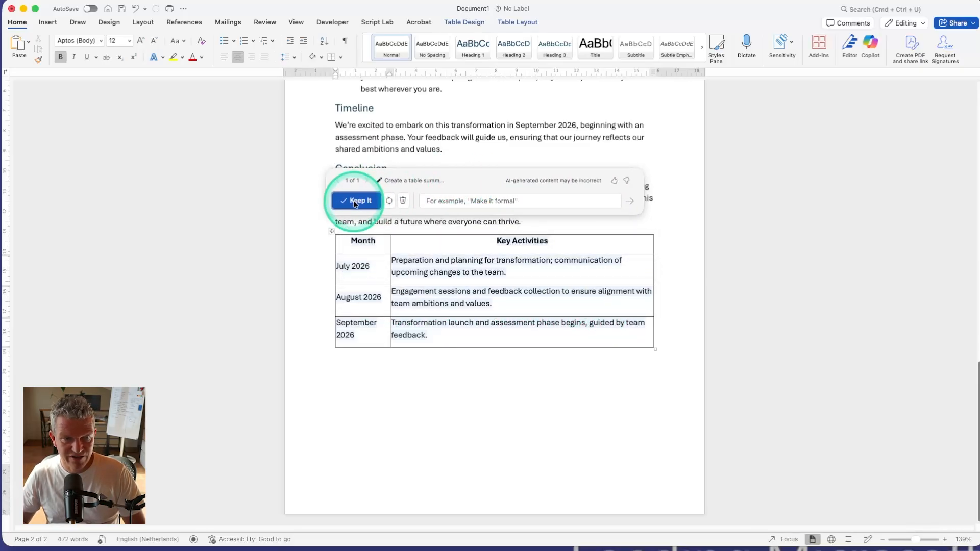